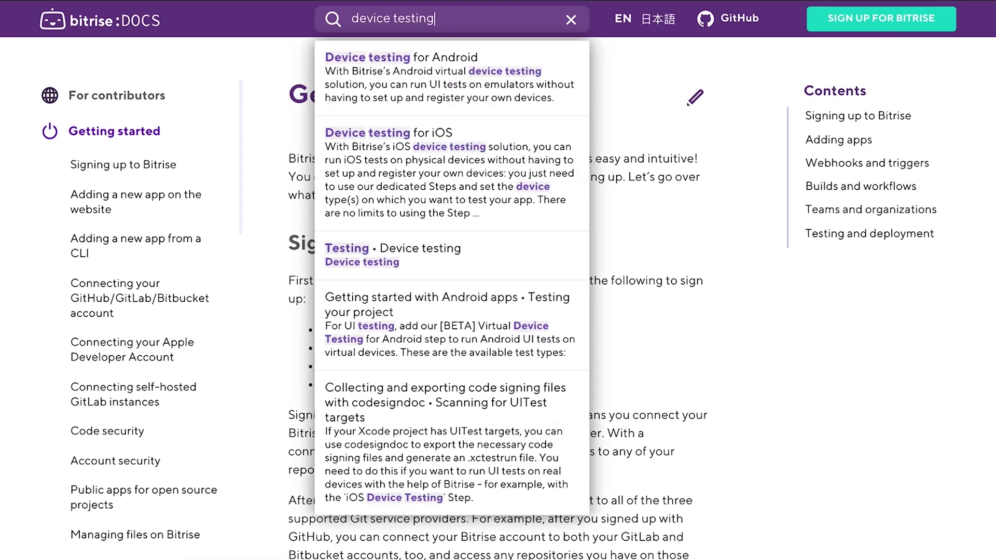
Open the Device testing for iOS guide and highlight the sentence about the iOS Device Testing Step
left_click(461, 164)
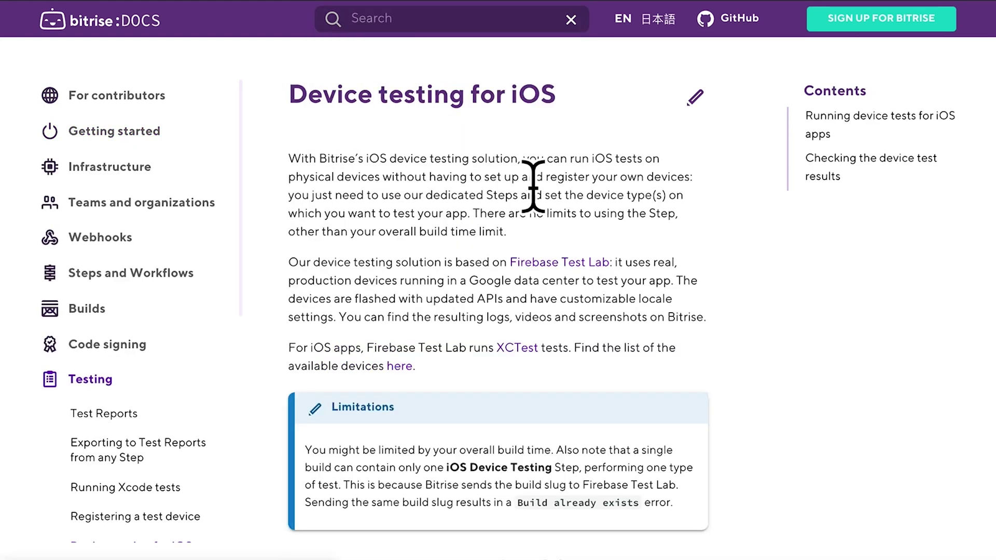
scroll(802, 292, "down", 1)
scroll(802, 292, "down", 2)
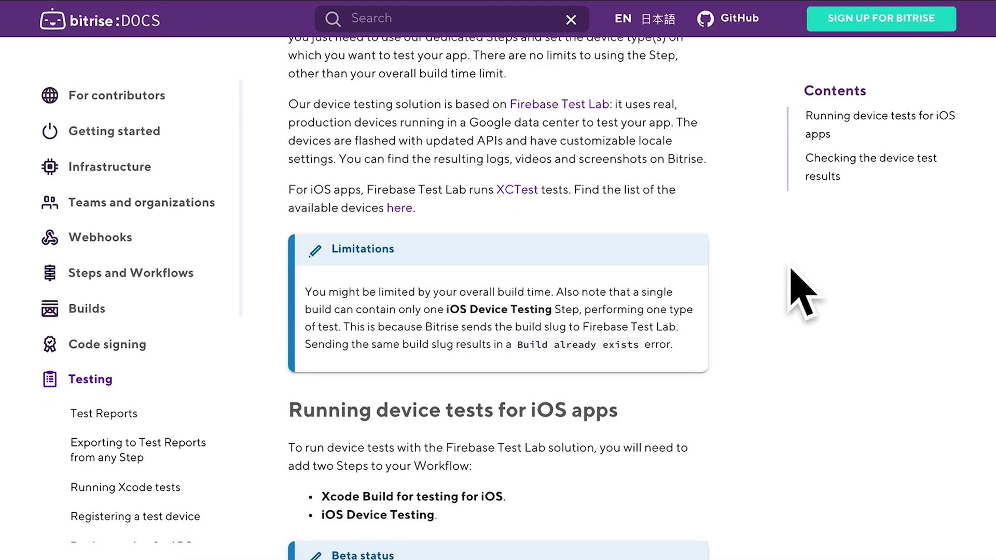
scroll(802, 292, "down", 1)
scroll(802, 292, "down", 3)
scroll(801, 292, "down", 1)
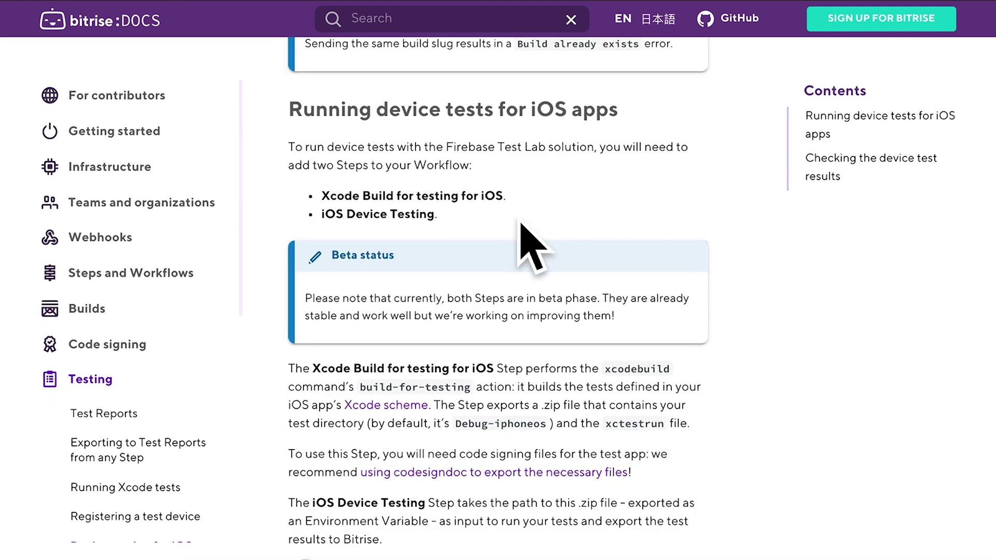
scroll(749, 296, "down", 1)
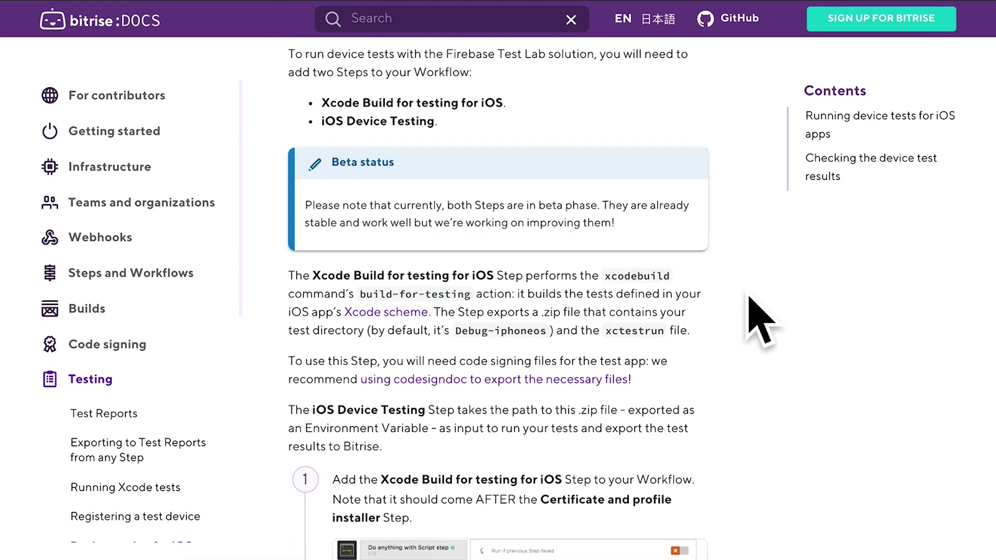
scroll(751, 303, "down", 2)
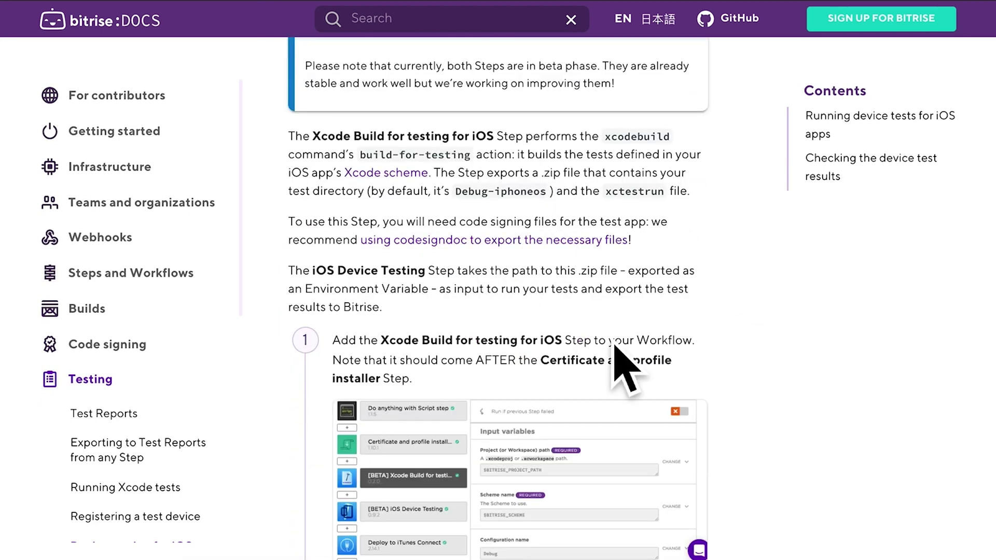
scroll(766, 355, "down", 2)
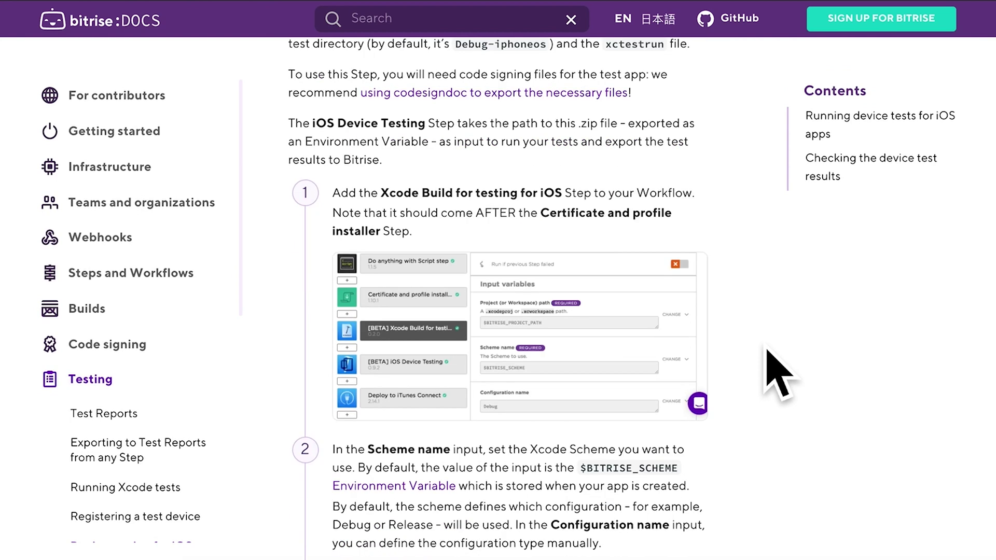
scroll(762, 343, "down", 1)
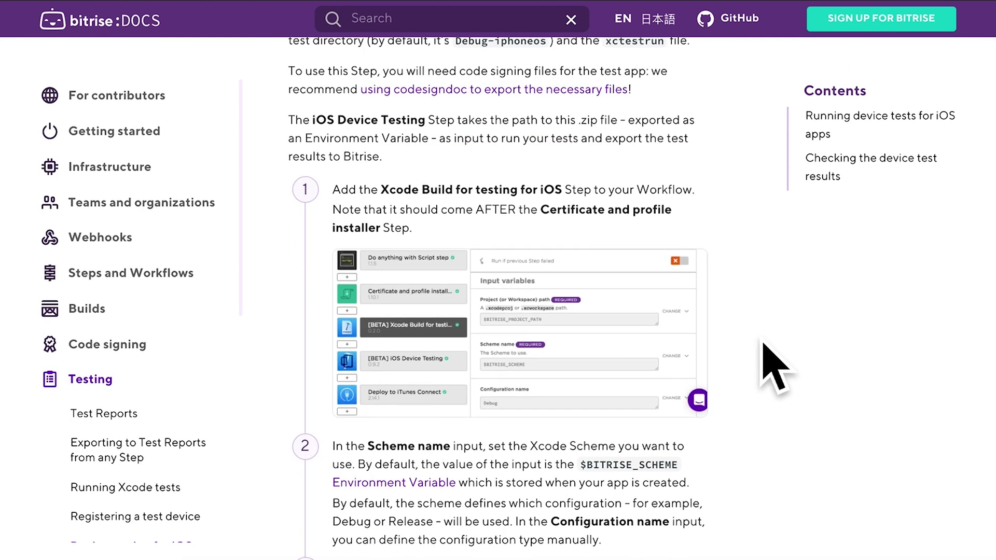
left_click_drag(289, 121, 494, 144)
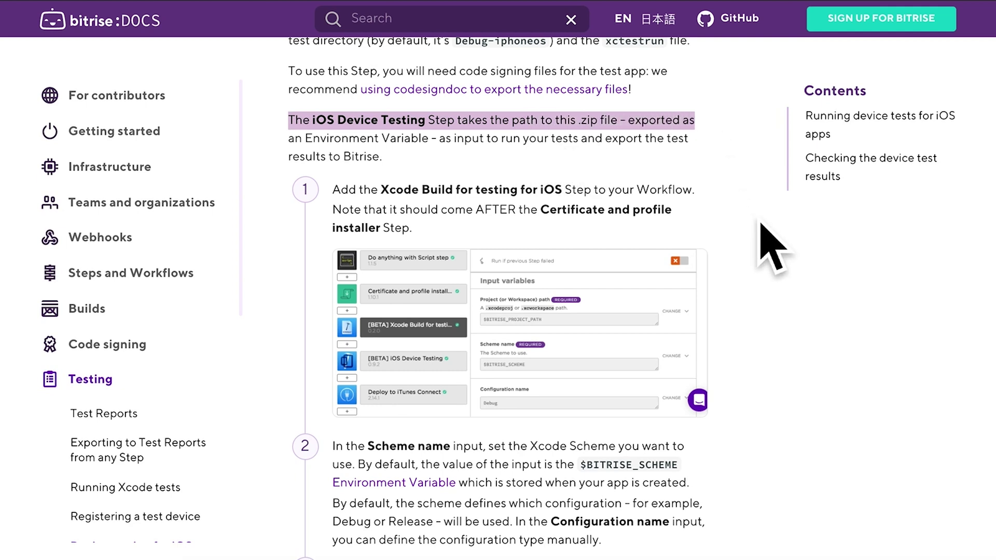
scroll(763, 227, "down", 3)
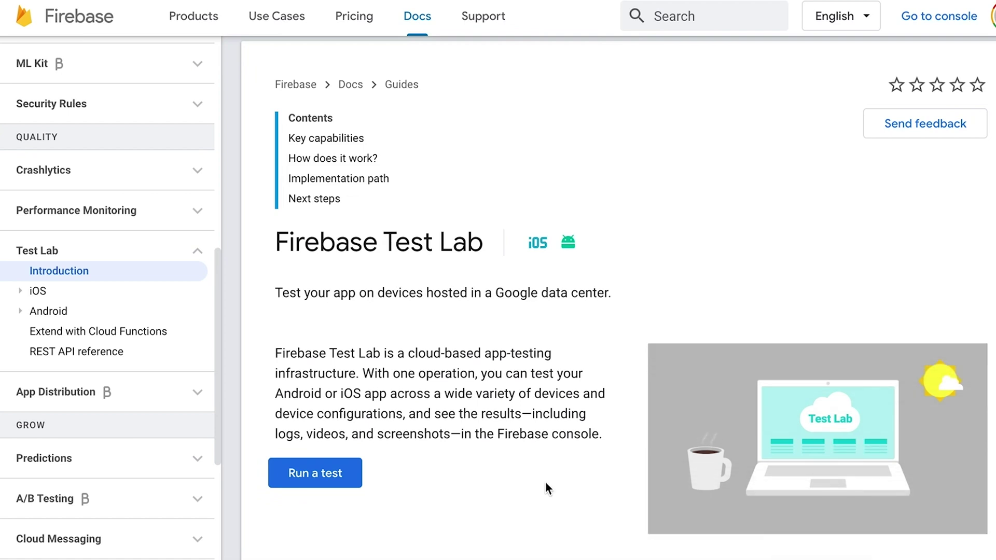
scroll(546, 483, "down", 2)
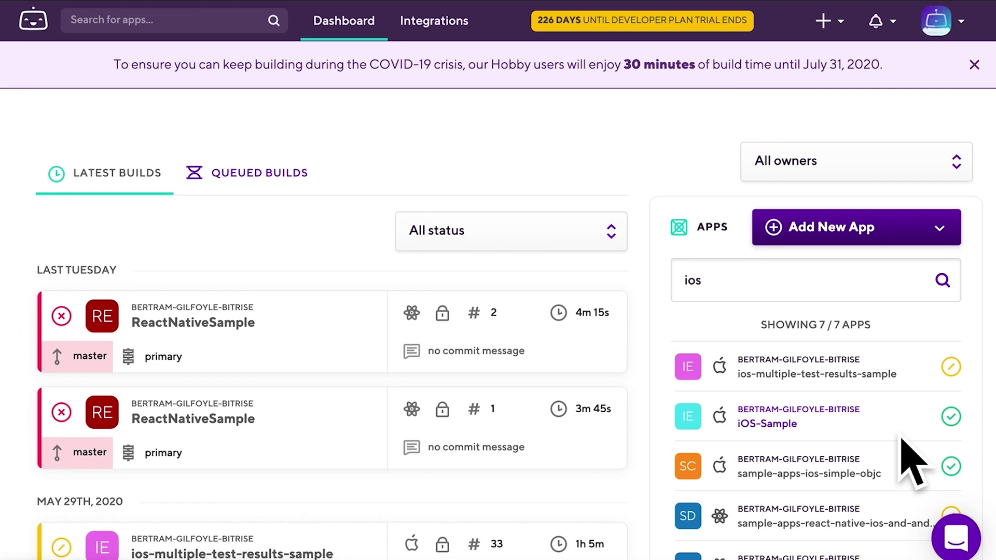
Open the iOS-Sample app from the dashboard apps list
left_click(903, 437)
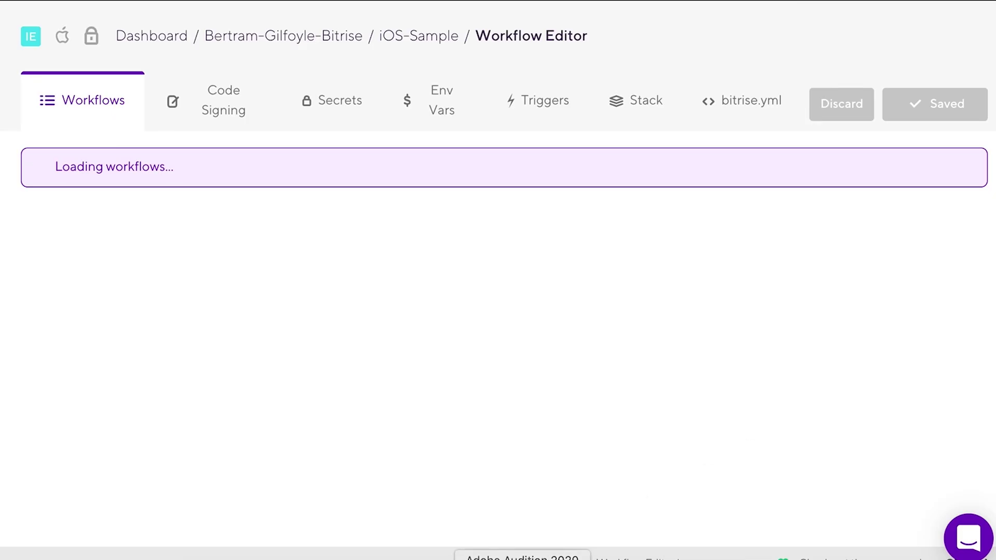
scroll(395, 467, "down", 2)
scroll(395, 467, "down", 2)
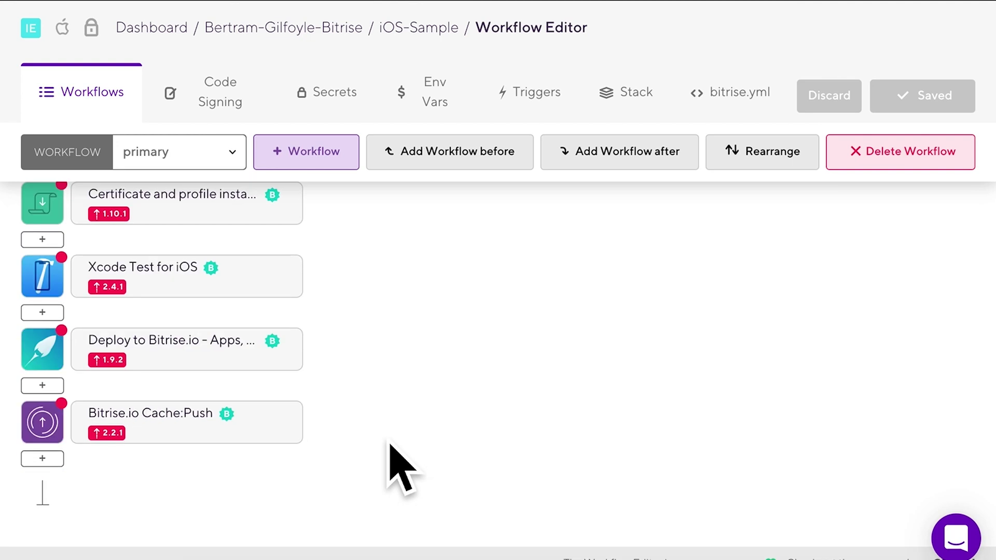
scroll(394, 467, "up", 2)
scroll(395, 467, "up", 2)
scroll(395, 467, "up", 2)
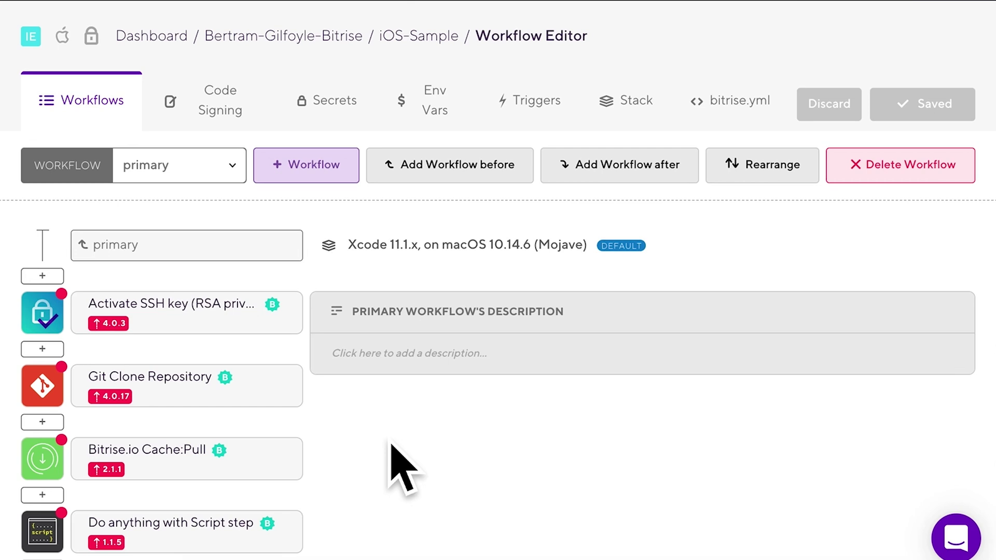
scroll(394, 467, "down", 2)
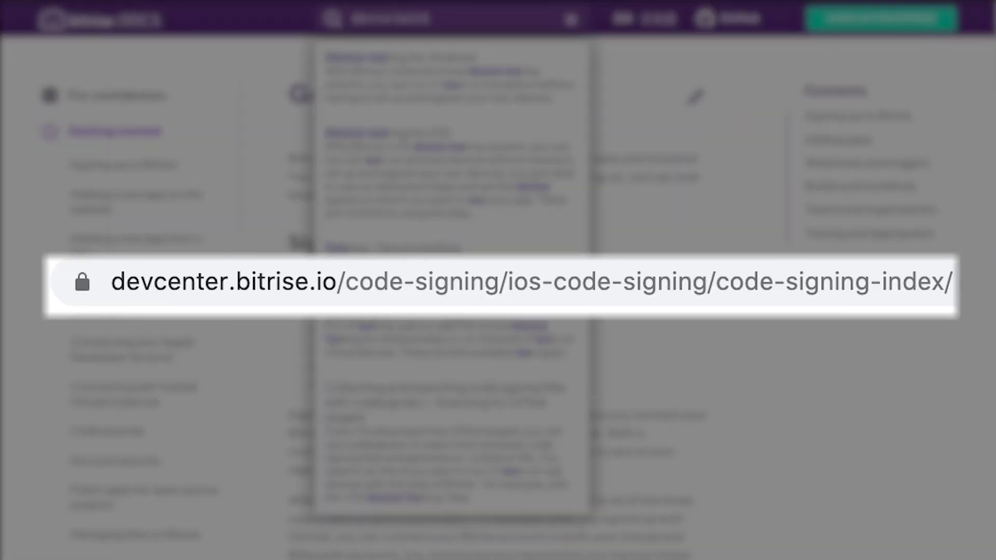
type("ng")
Open the 'Device testing for iOS' result from the DevCenter documentation search
left_click(464, 180)
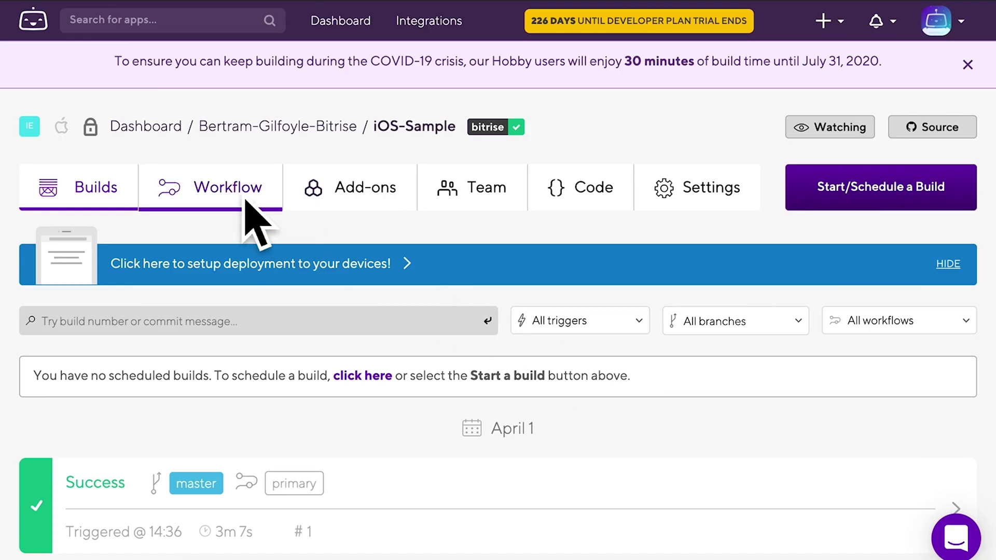
From the iOS-Sample workflow editor, search the step library for 'xcode build' to add Xcode Build for testing
left_click(249, 223)
left_click(42, 542)
left_click(593, 39)
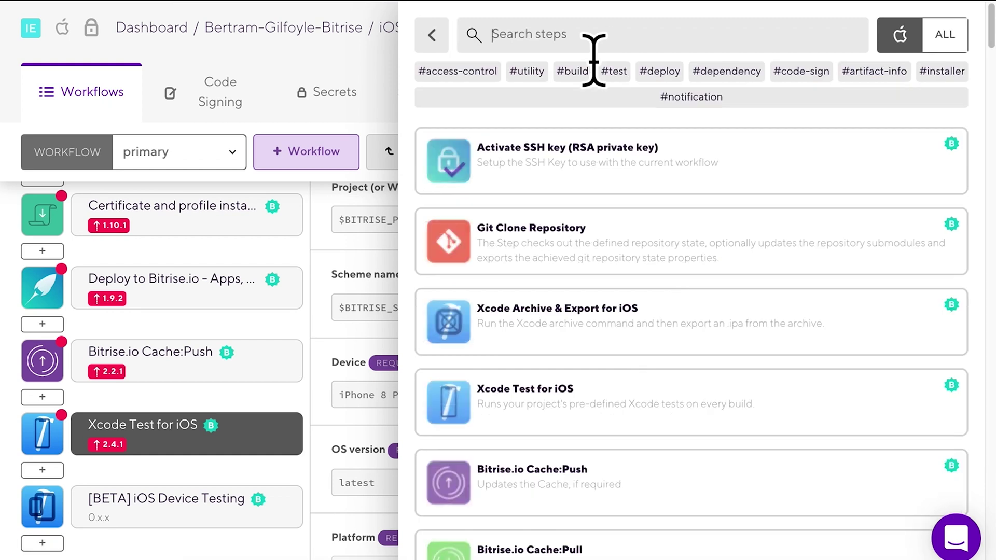
type("xcode build")
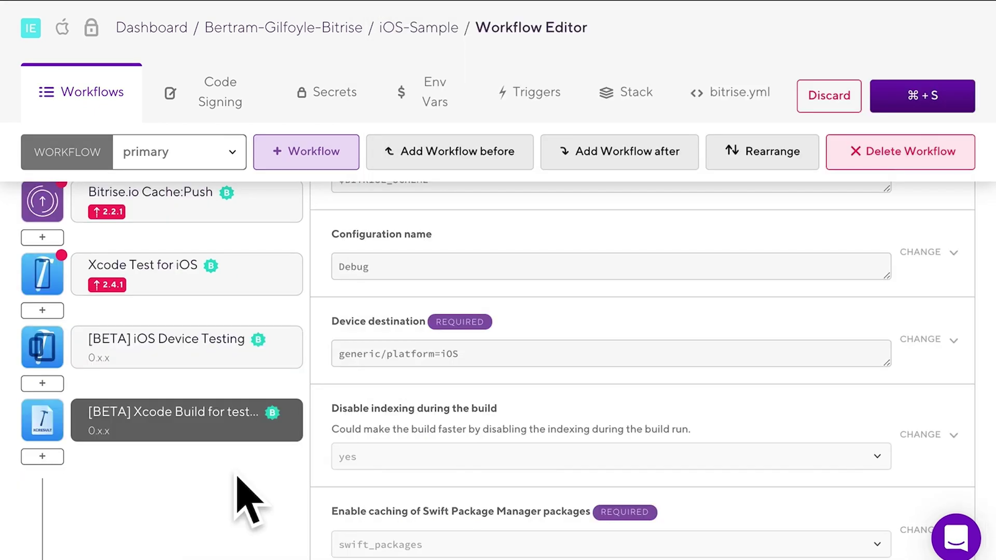
Save the workflow and open, then close, editing of the Scheme name input
key("super+s")
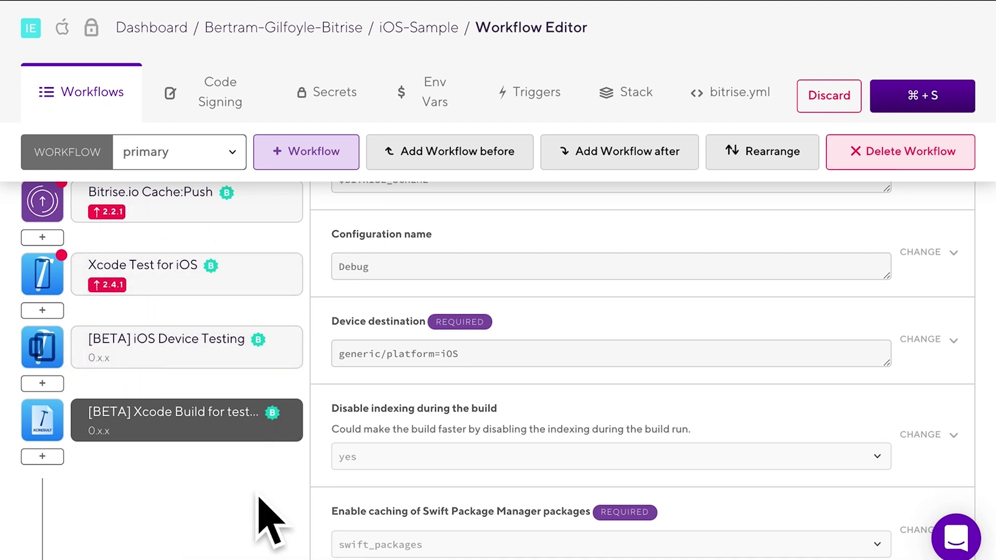
scroll(588, 434, "up", 1)
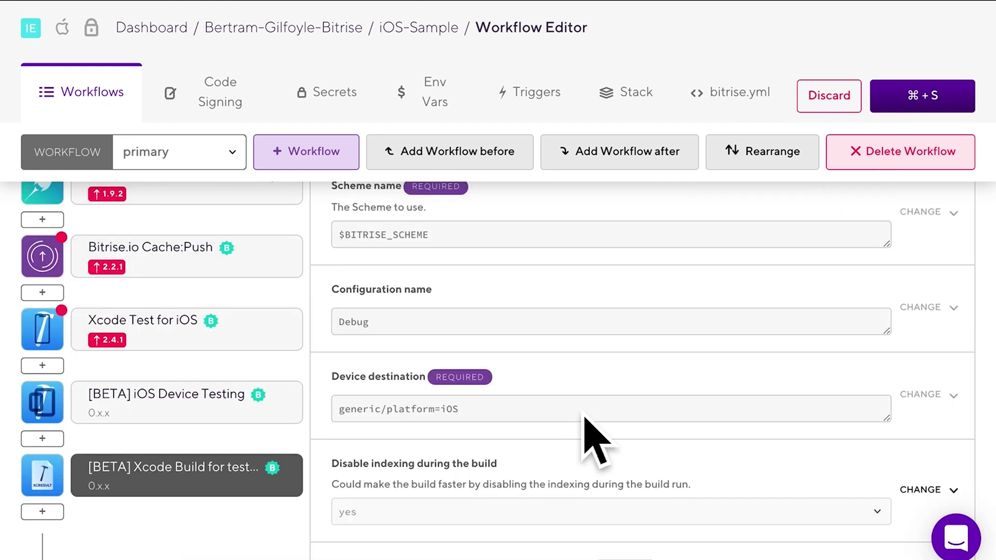
scroll(589, 434, "up", 2)
scroll(588, 439, "up", 2)
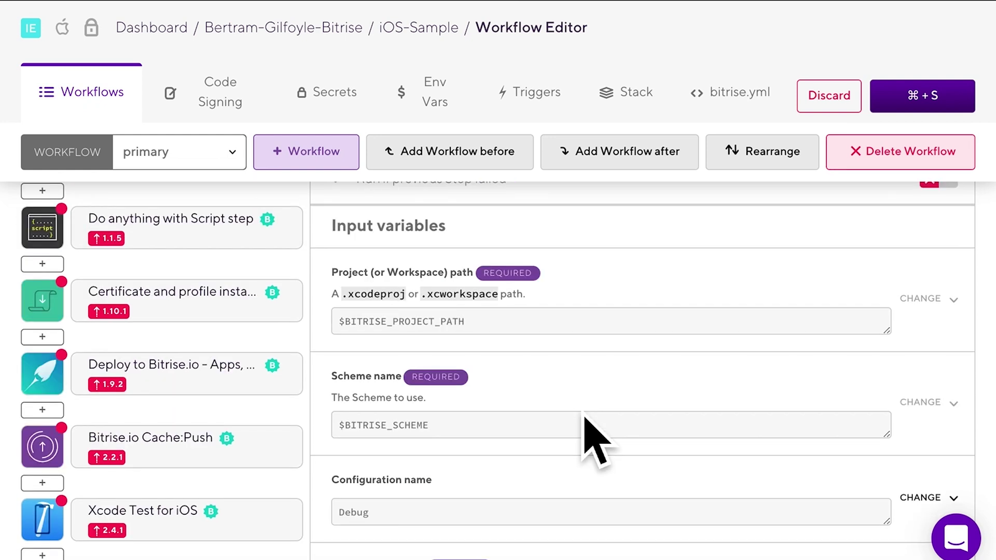
left_click(934, 407)
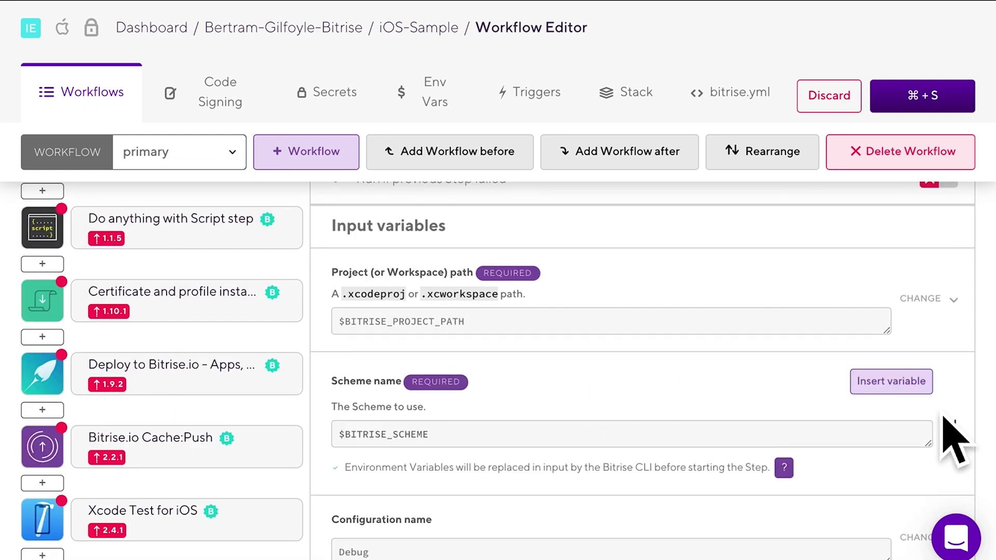
scroll(824, 440, "down", 1)
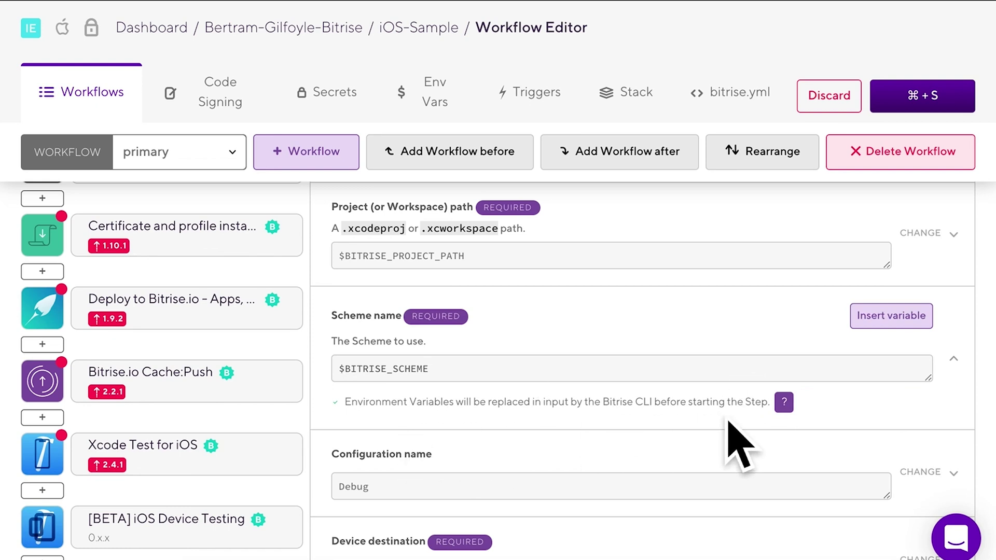
left_click(864, 428)
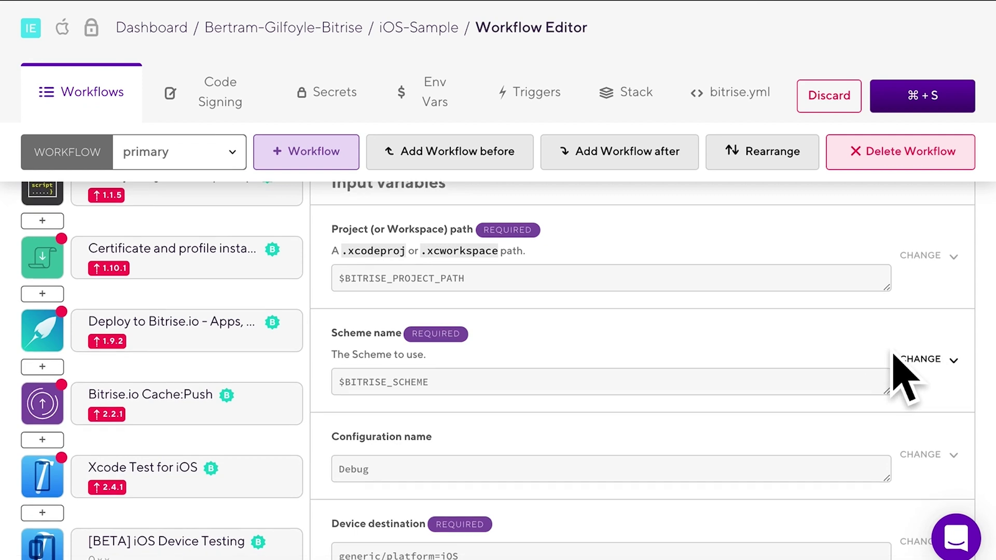
scroll(895, 358, "down", 1)
Review the Debug configuration name and generic/platform=iOS device destination details
left_click(945, 401)
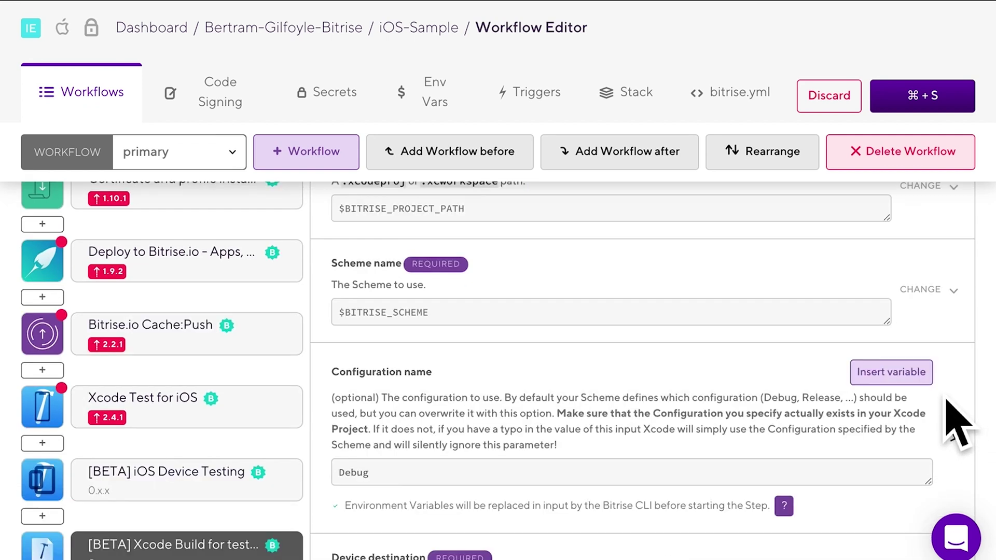
scroll(984, 424, "down", 1)
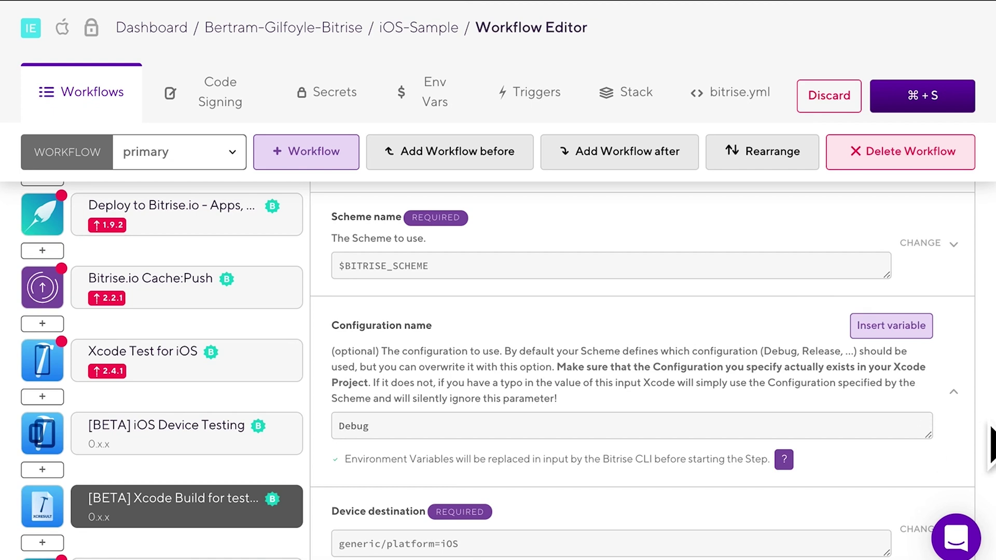
left_click(965, 400)
scroll(926, 432, "down", 3)
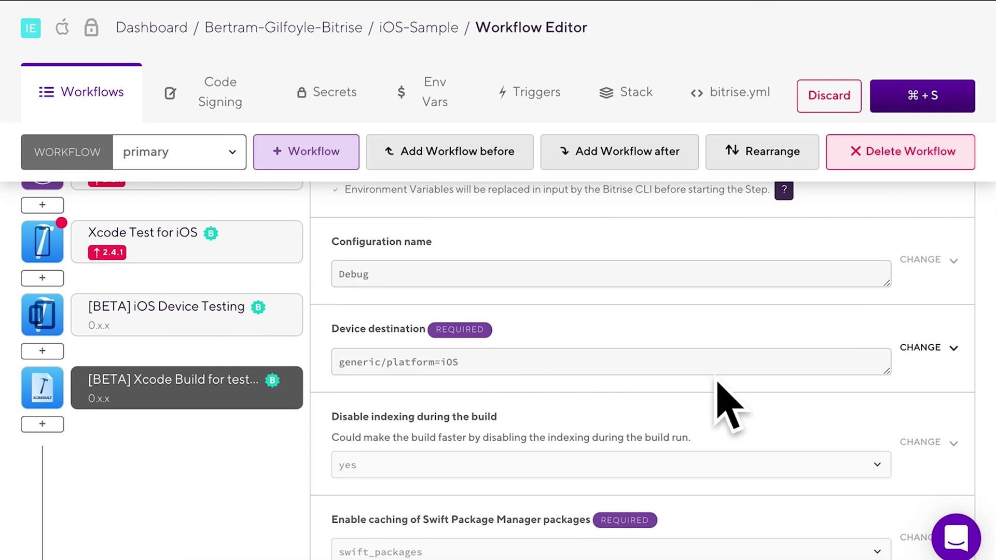
left_click(944, 364)
scroll(965, 405, "down", 1)
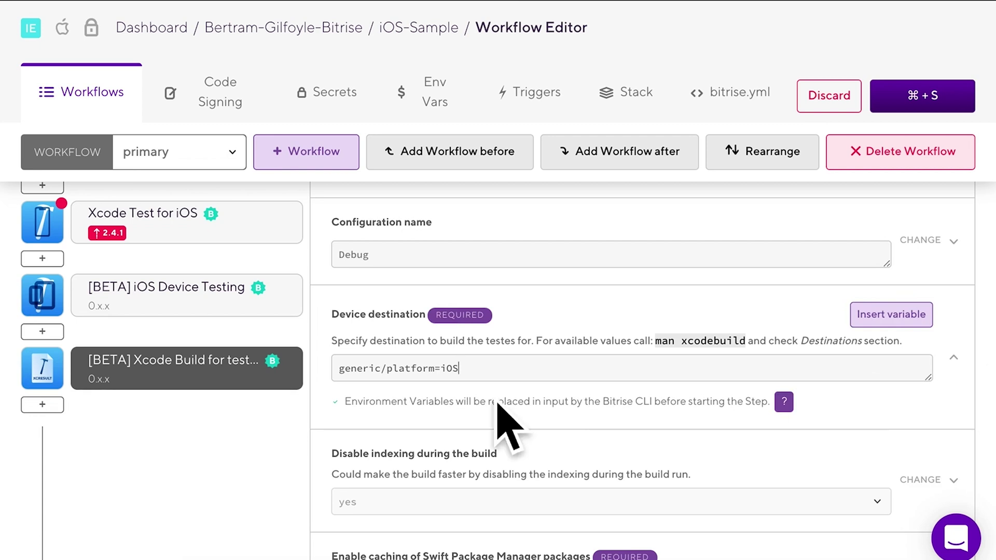
Review the iOS Device Testing step's test device table, keeping iphone7,12.3,en,portrait as the devices value
left_click(198, 311)
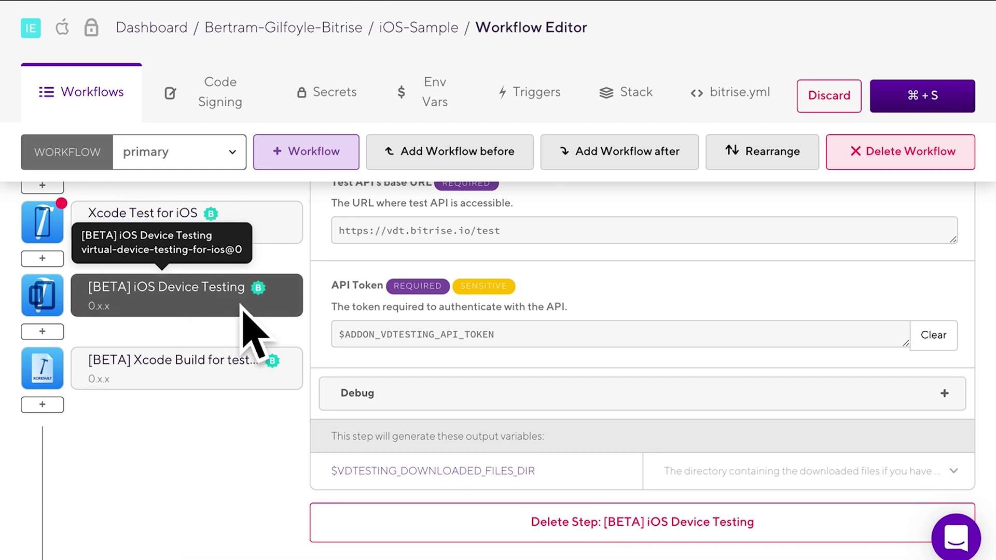
scroll(926, 411, "up", 2)
scroll(949, 398, "up", 5)
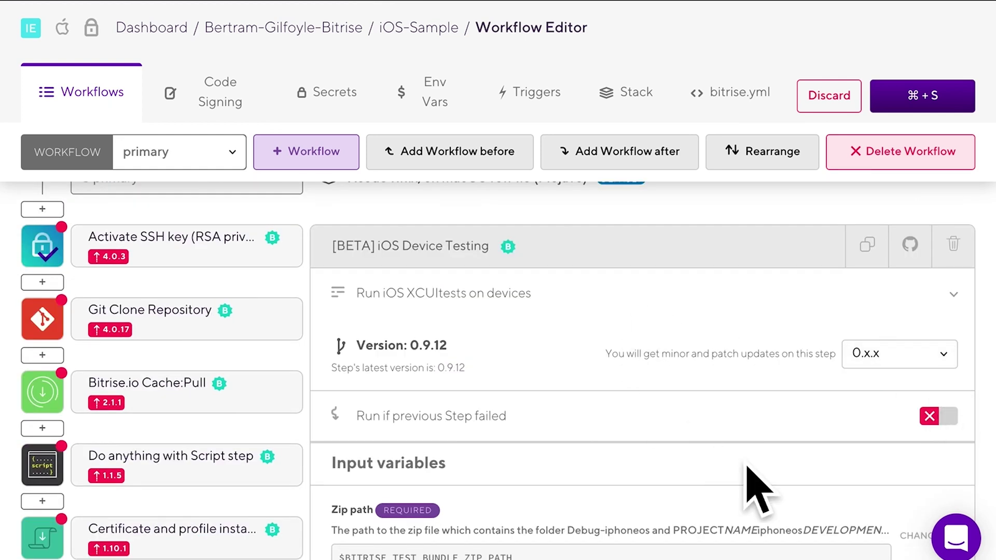
scroll(990, 470, "down", 1)
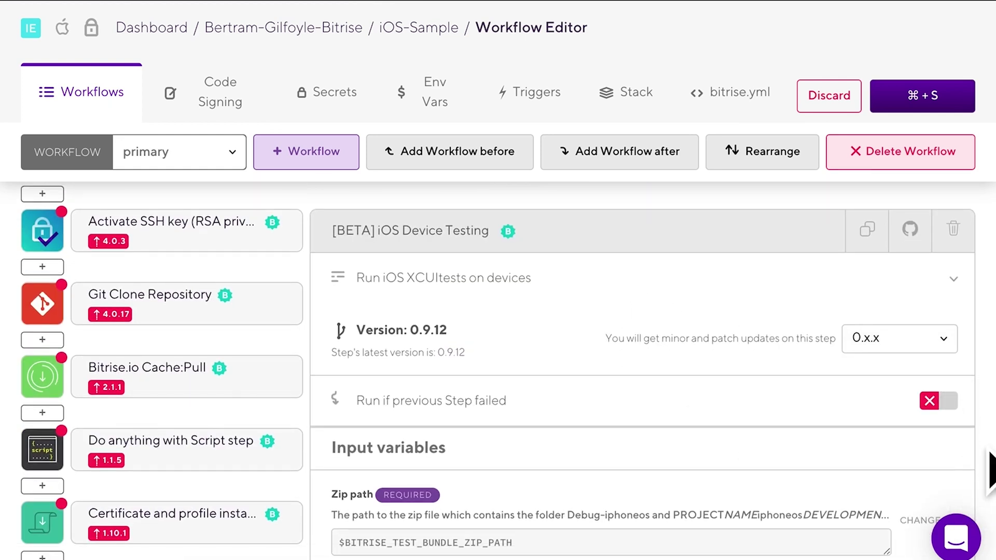
scroll(992, 471, "down", 2)
scroll(992, 471, "down", 2)
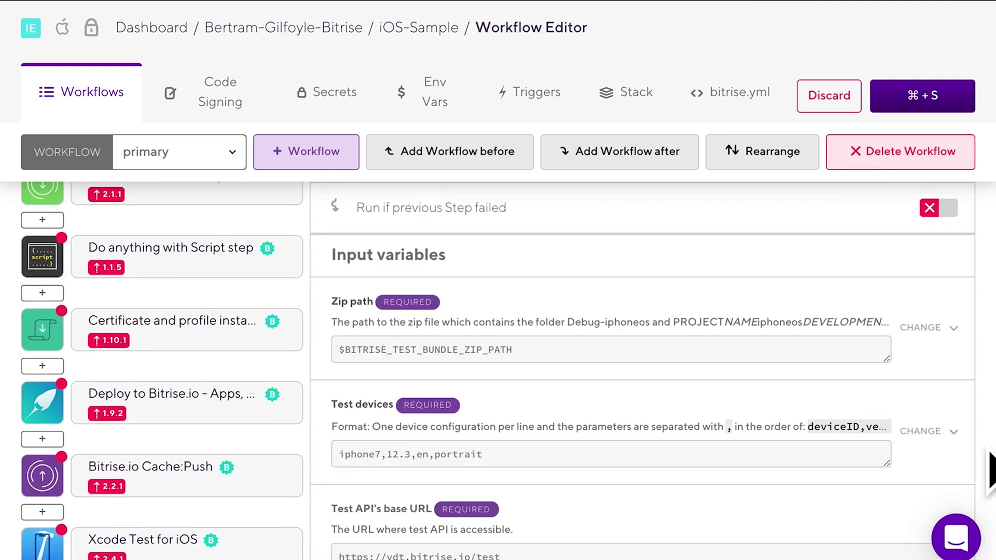
scroll(990, 471, "down", 1)
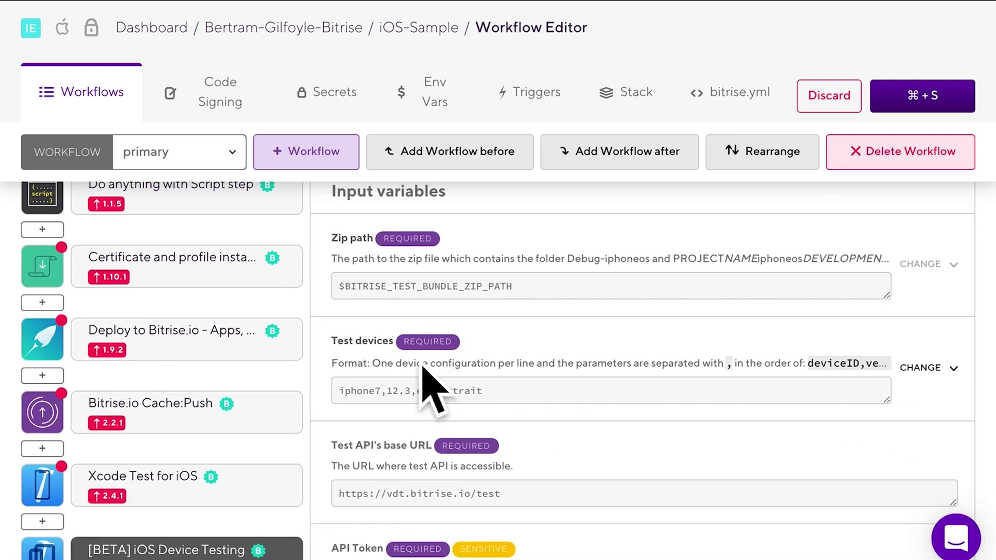
left_click(945, 372)
scroll(957, 395, "down", 1)
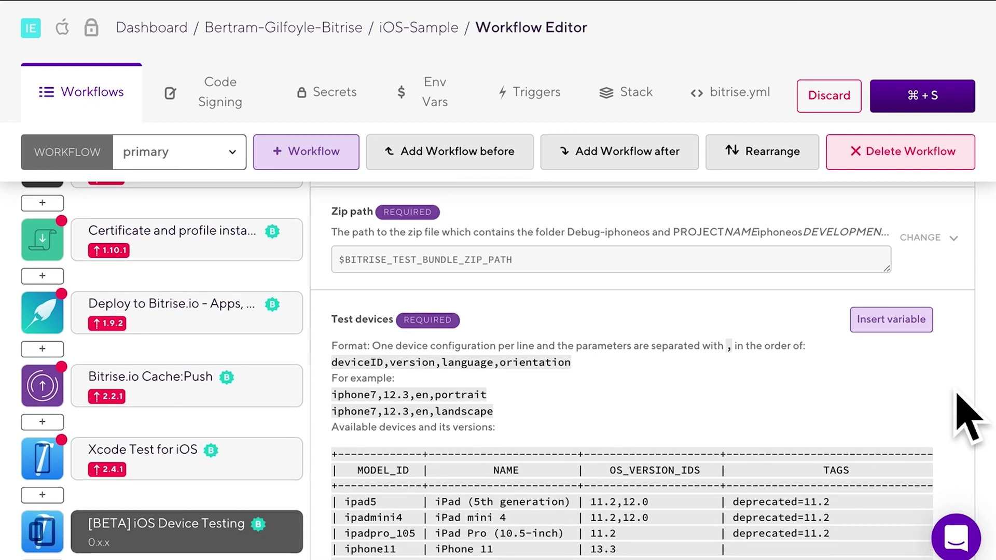
scroll(969, 415, "down", 1)
scroll(971, 412, "down", 1)
scroll(971, 413, "down", 1)
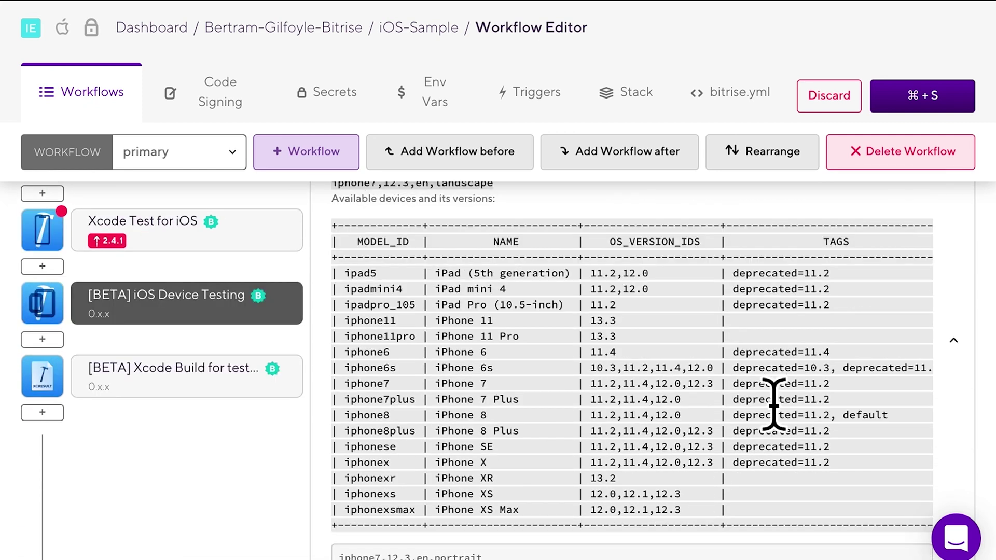
mouse_move(344, 336)
left_mouse_down()
mouse_move(791, 494)
mouse_move(830, 495)
left_mouse_up()
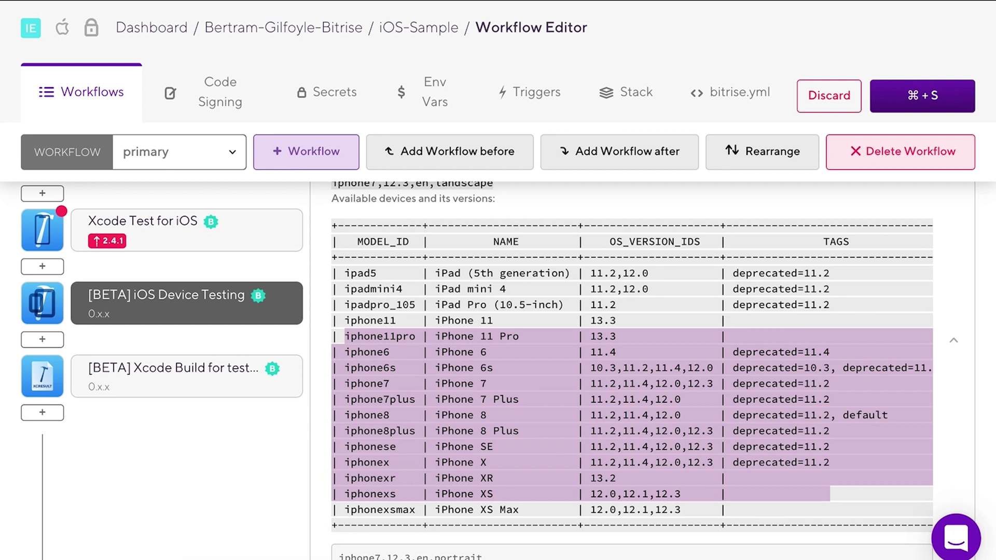
left_click(937, 436)
scroll(938, 436, "down", 1)
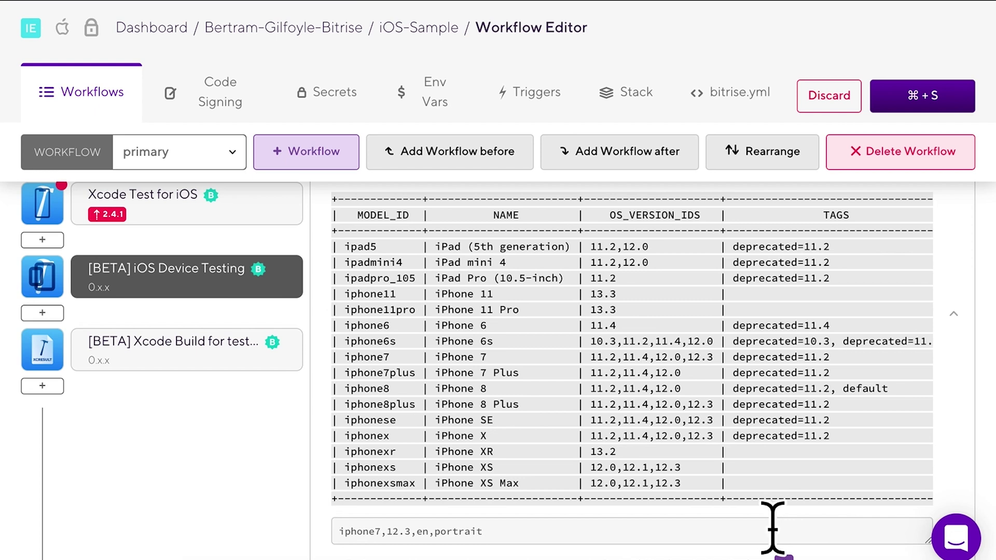
scroll(962, 475, "down", 2)
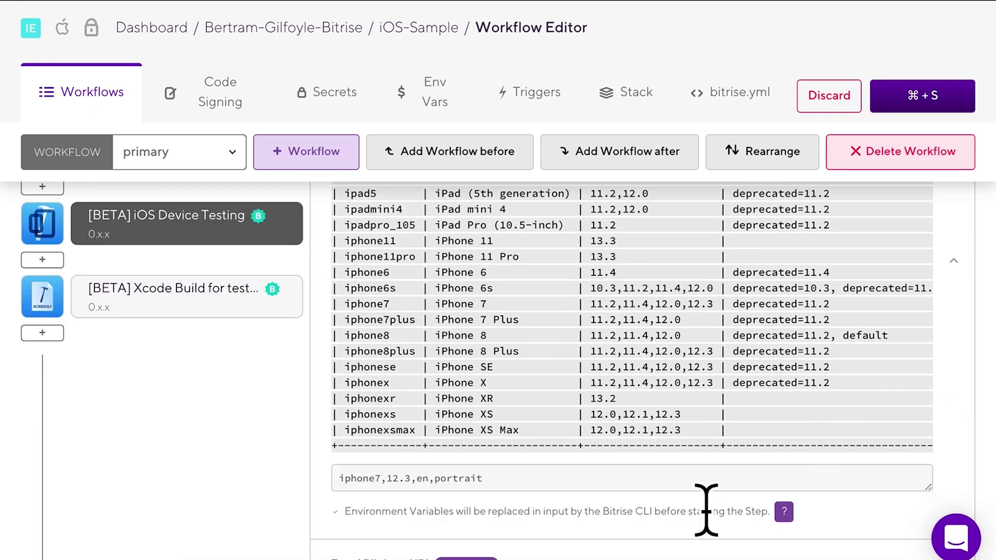
left_click(685, 481)
scroll(978, 485, "down", 1)
scroll(979, 485, "down", 2)
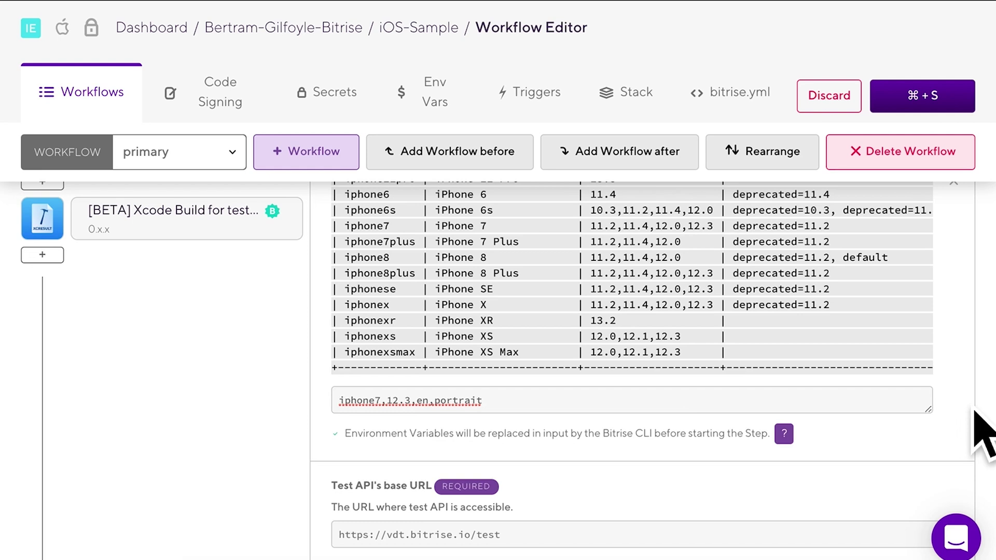
scroll(980, 424, "up", 2)
scroll(965, 356, "down", 5)
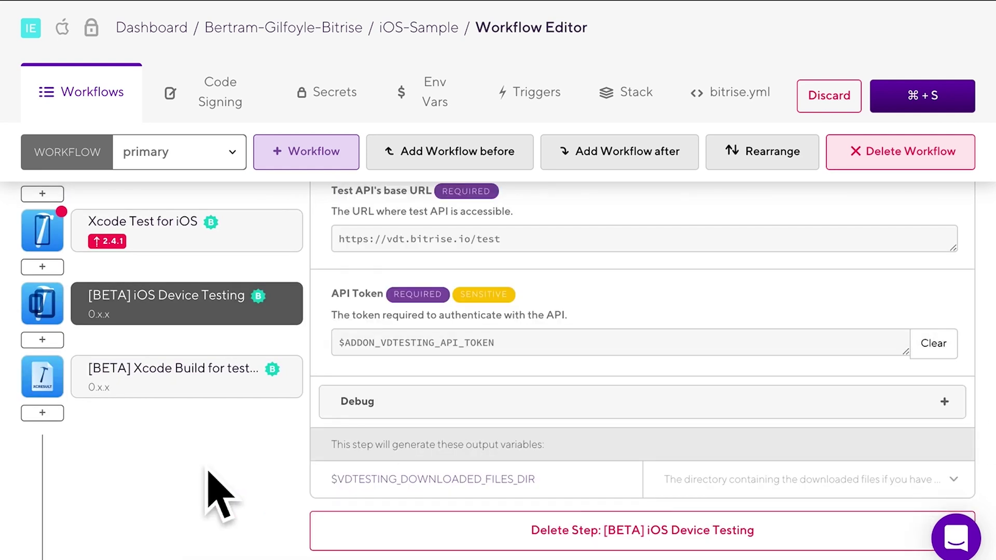
Search the step library for 'deploy' and append Deploy to Bitrise.io - Apps, Logs, Artifacts
left_click(54, 419)
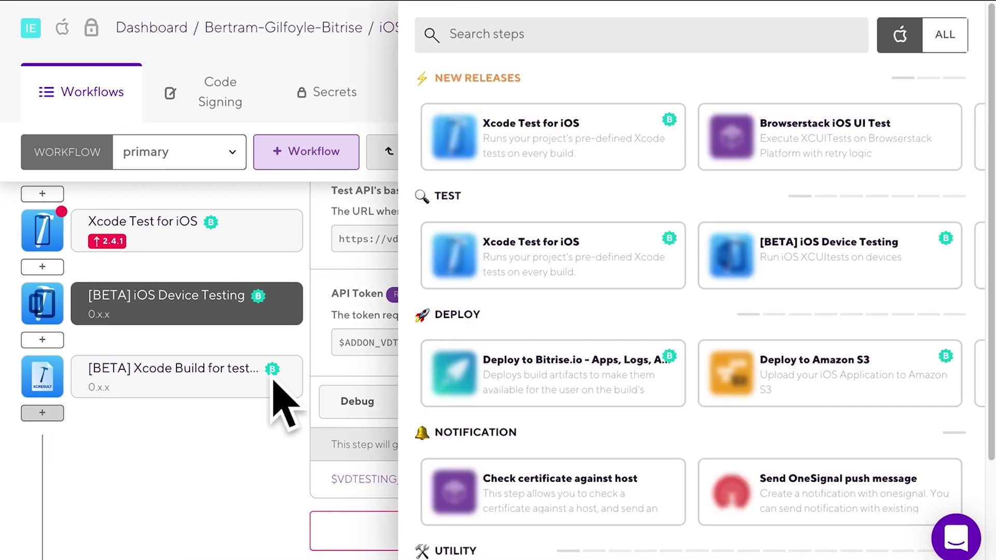
left_click(603, 39)
type("deploy")
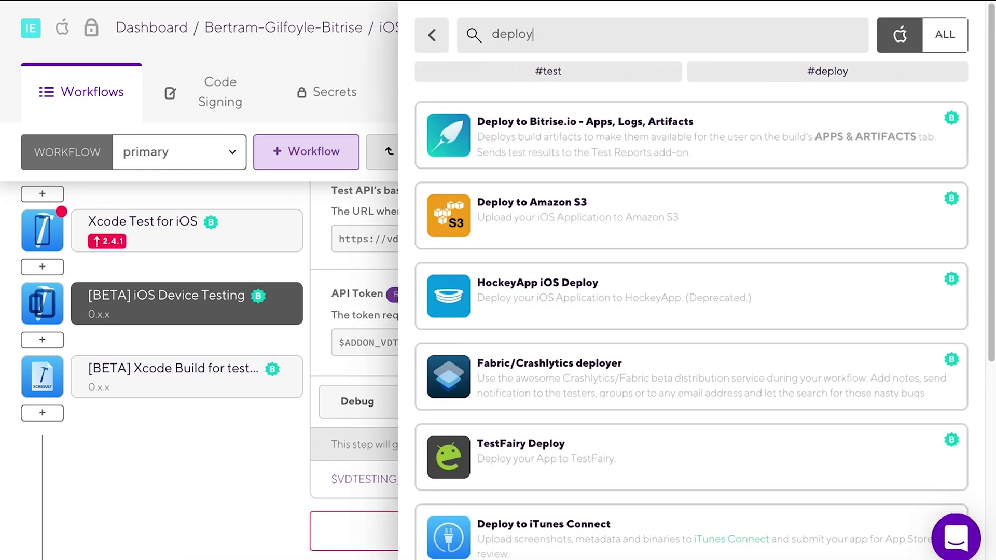
left_click(625, 133)
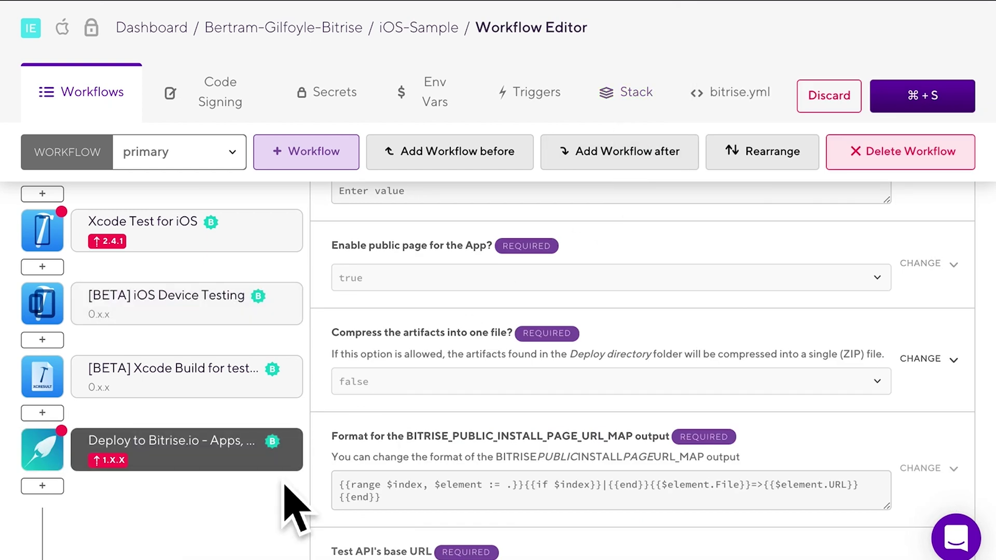
scroll(895, 421, "up", 2)
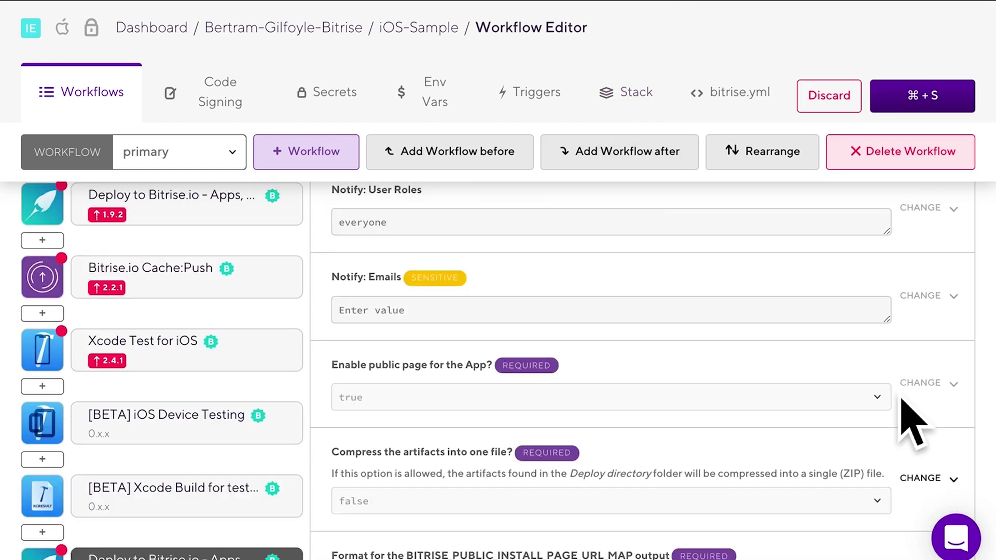
scroll(895, 420, "up", 2)
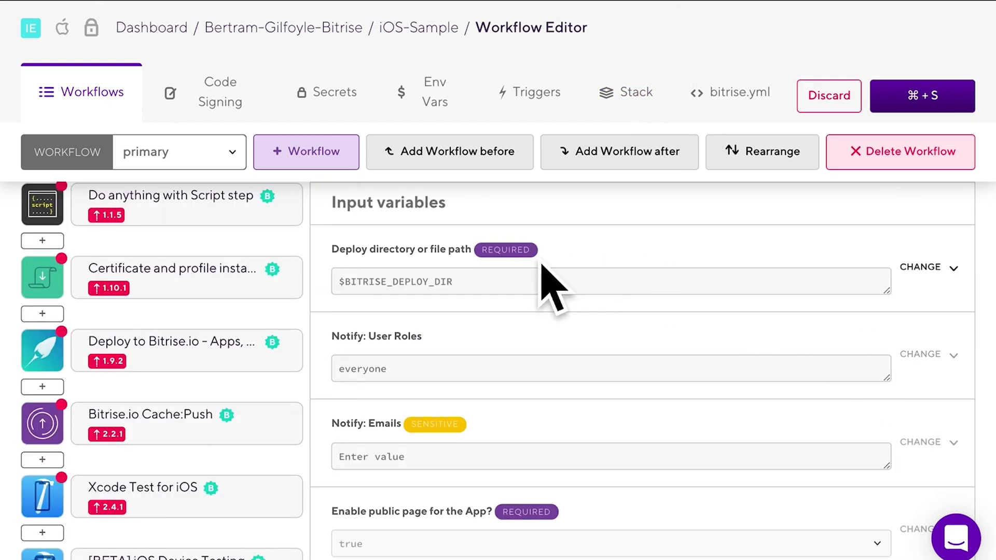
scroll(656, 457, "down", 1)
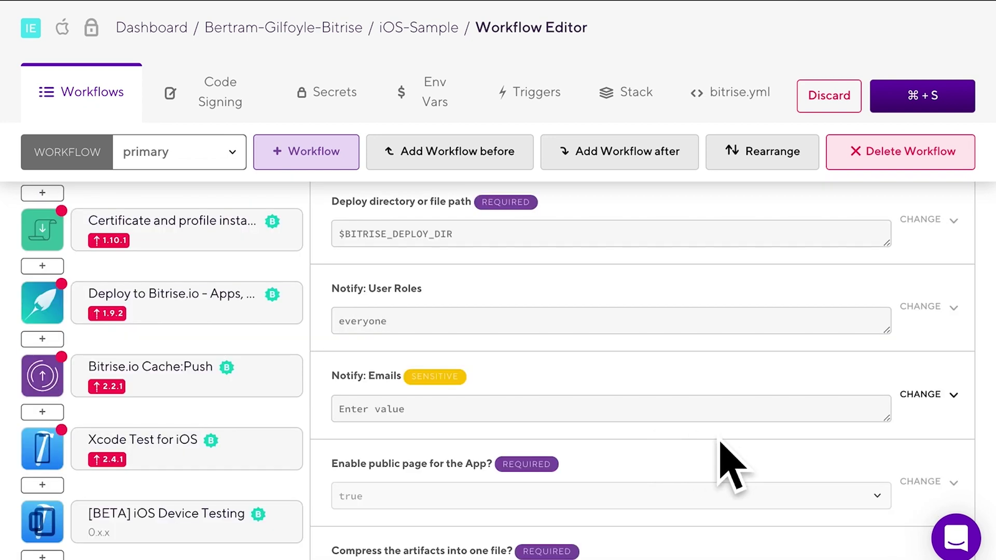
scroll(723, 462, "down", 1)
scroll(734, 452, "down", 2)
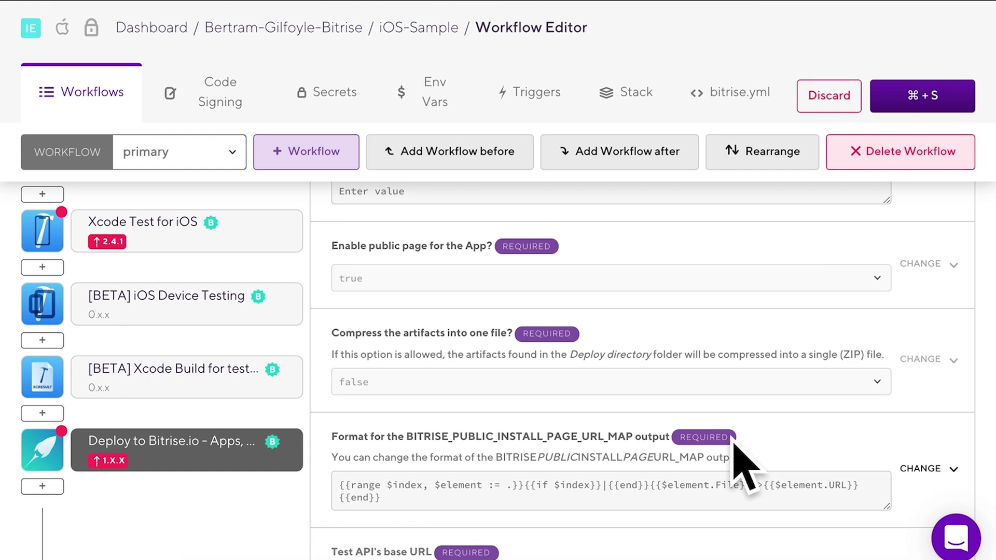
scroll(736, 452, "up", 10)
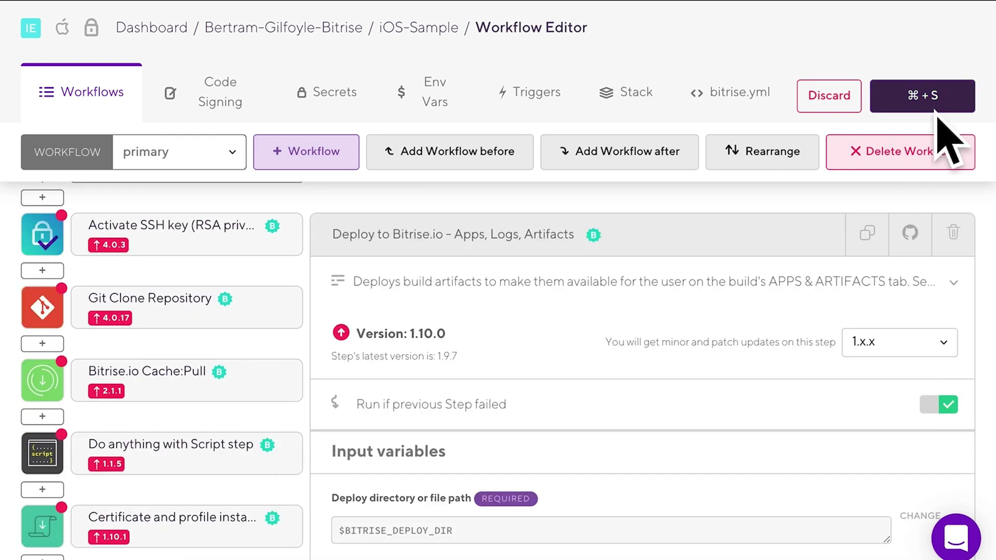